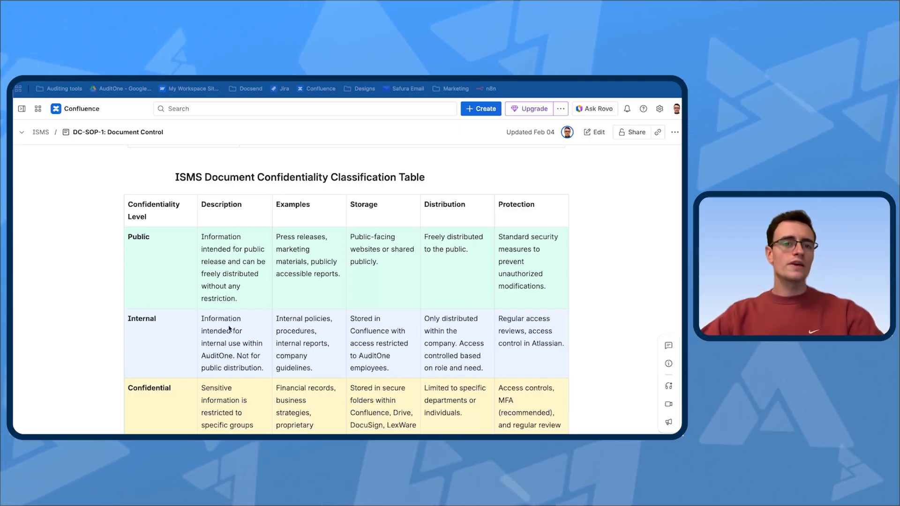
Review the ISMS Document Confidentiality Classification Table from the Public level through the Restricted level.
{"action": "scroll", "coordinate": [158, 196], "scroll_direction": "down", "scroll_amount": 1}
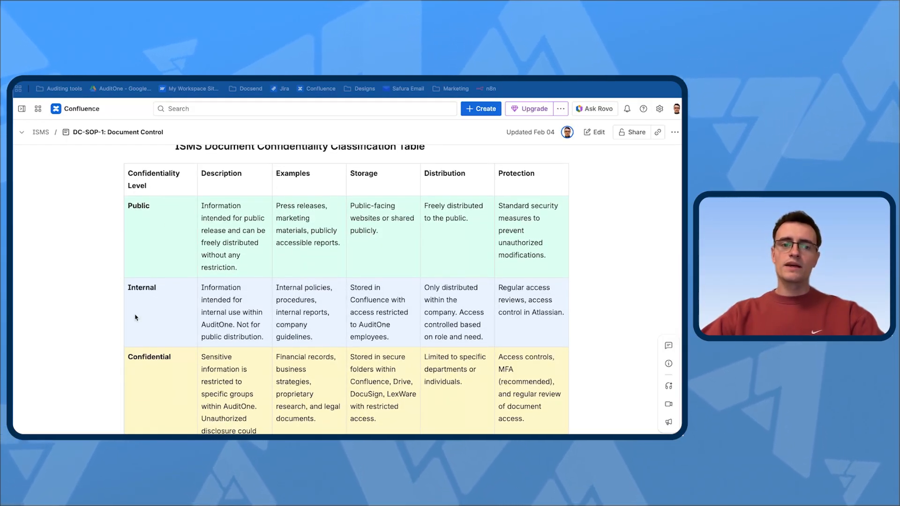
{"action": "scroll", "coordinate": [135, 317], "scroll_direction": "down", "scroll_amount": 4}
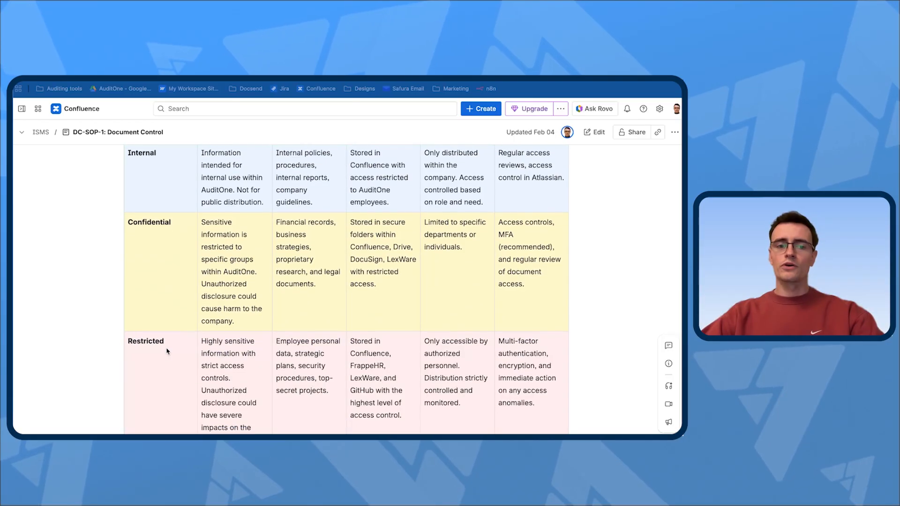
{"action": "scroll", "coordinate": [197, 339], "scroll_direction": "up", "scroll_amount": 4}
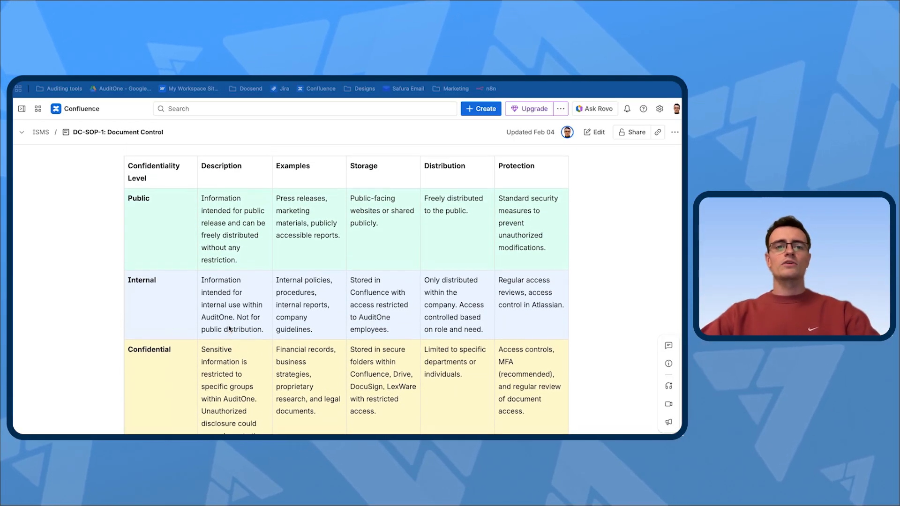
{"action": "scroll", "coordinate": [229, 327], "scroll_direction": "up", "scroll_amount": 2}
{"action": "scroll", "coordinate": [229, 328], "scroll_direction": "down", "scroll_amount": 1}
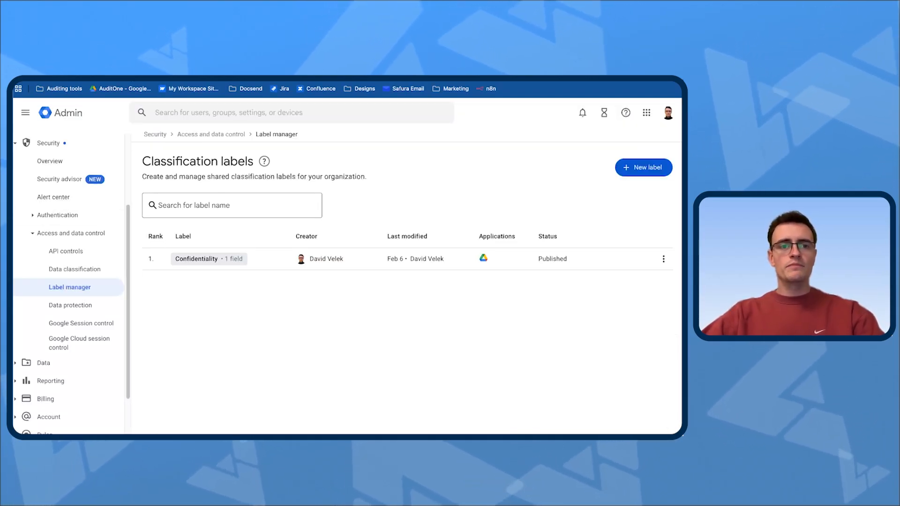
In the Google Admin label manager, create a new classification label named "Confidentiality DEMO".
{"action": "scroll", "coordinate": [56, 206], "scroll_direction": "up", "scroll_amount": 3}
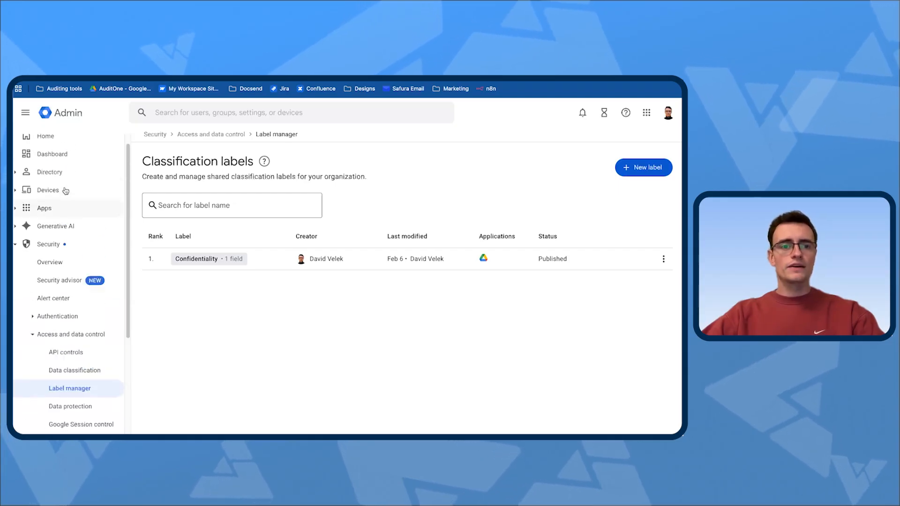
{"action": "scroll", "coordinate": [53, 260], "scroll_direction": "down", "scroll_amount": 3}
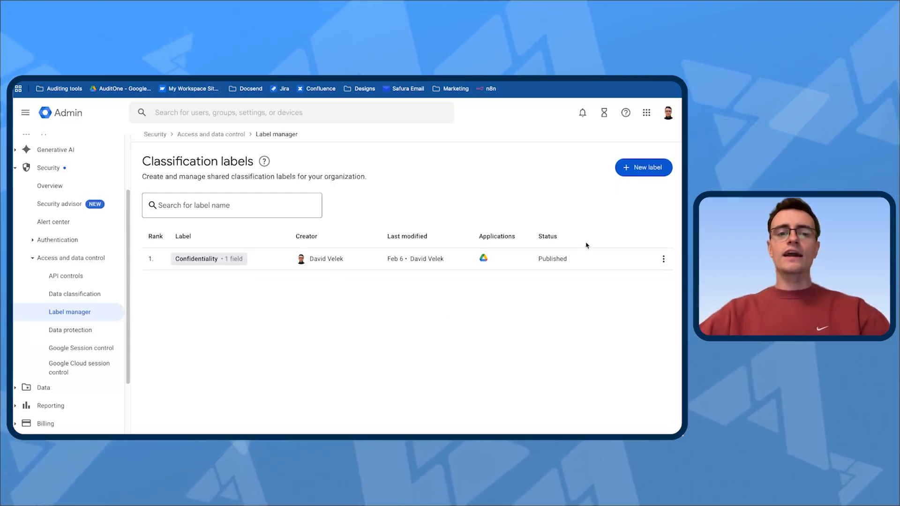
{"action": "left_click", "coordinate": [641, 173]}
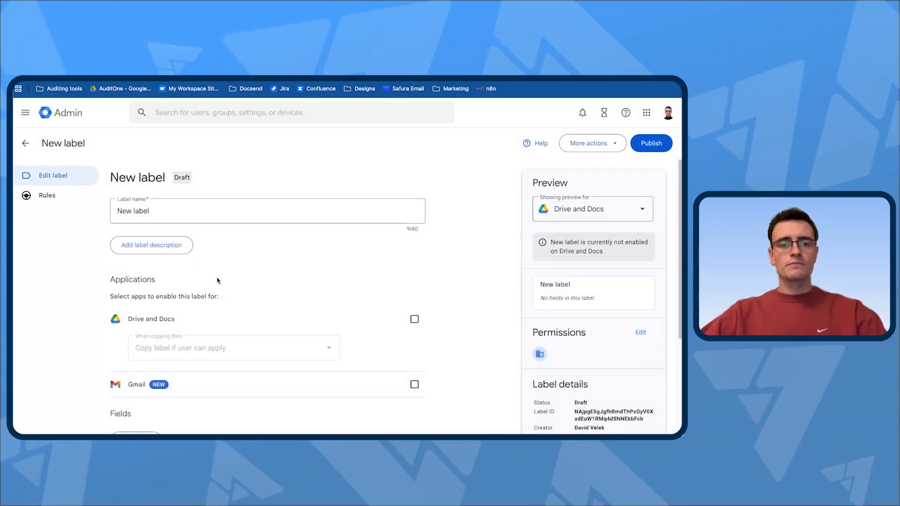
{"action": "left_click", "coordinate": [182, 210]}
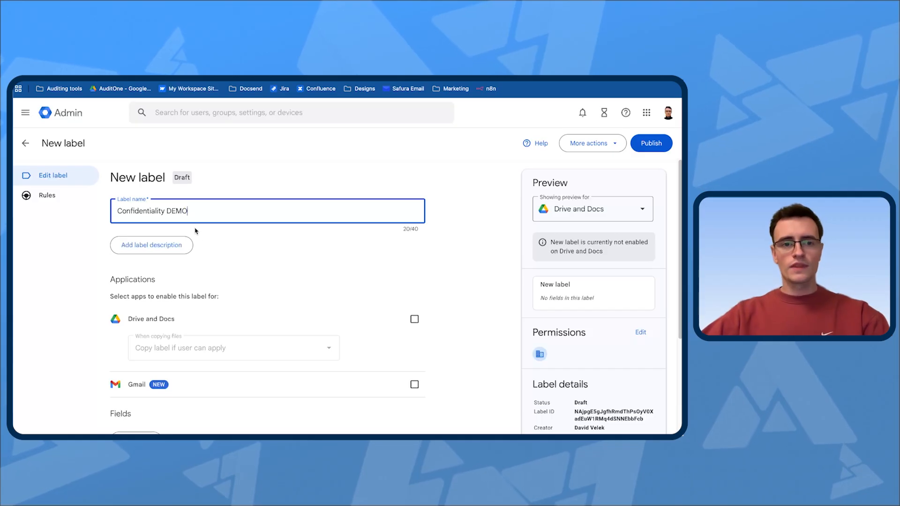
Open the label's description for editing and consult the confidentiality classification table in Confluence, returning to the Google Admin label.
{"action": "left_click", "coordinate": [176, 224]}
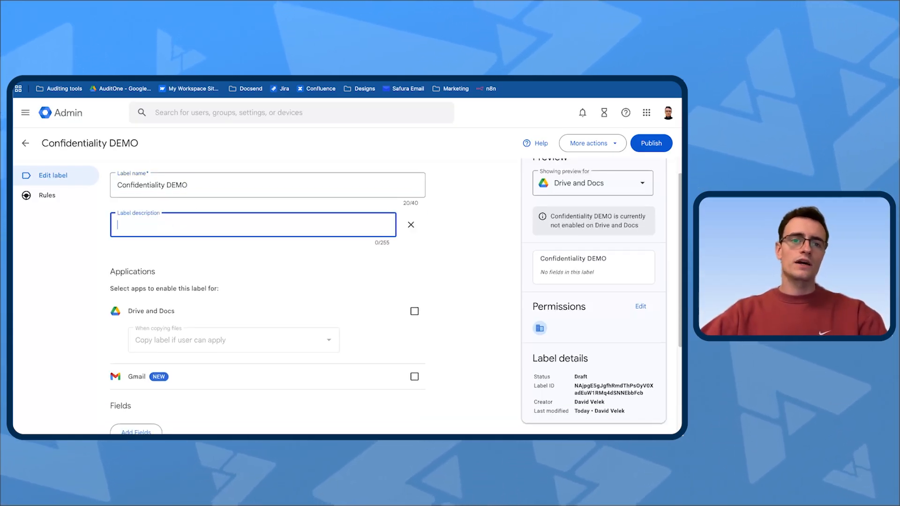
{"action": "key", "text": "ctrl+Tab"}
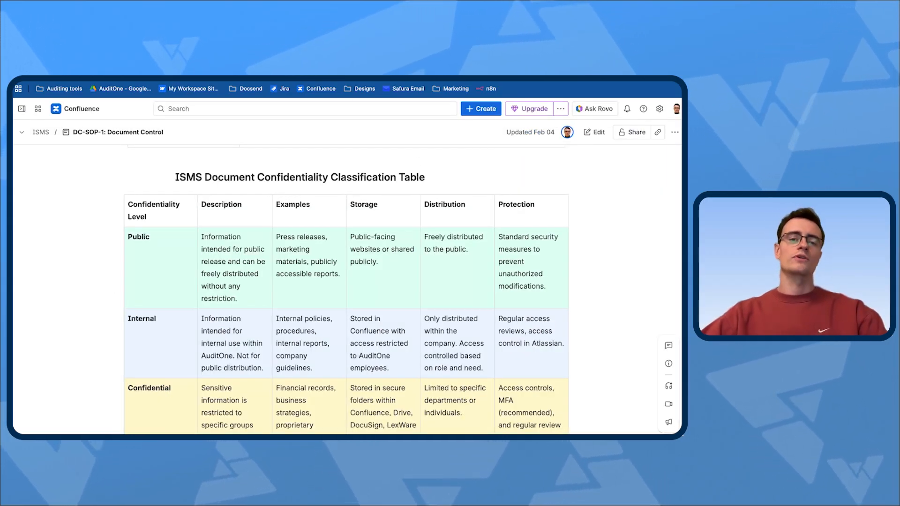
{"action": "left_click", "coordinate": [206, 52]}
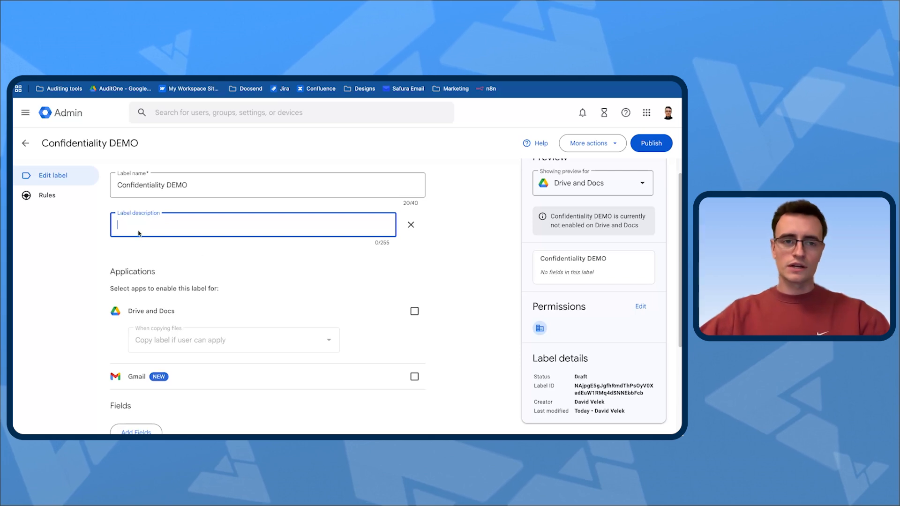
Enable the Confidentiality DEMO label for Drive and Docs.
{"action": "scroll", "coordinate": [249, 246], "scroll_direction": "down", "scroll_amount": 2}
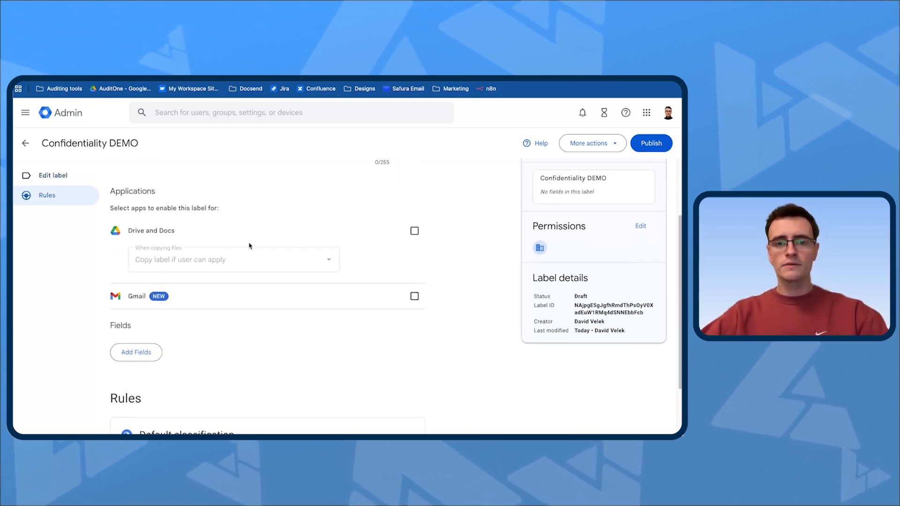
{"action": "left_click", "coordinate": [414, 227]}
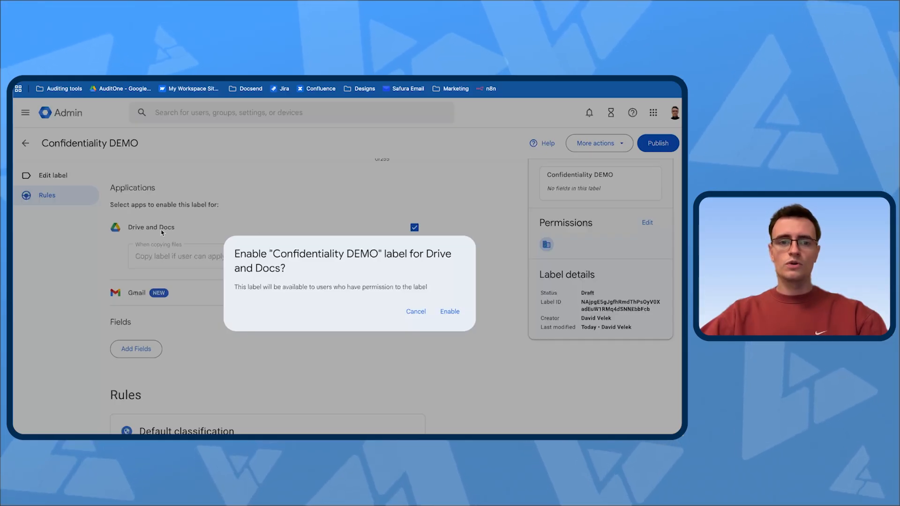
{"action": "left_click", "coordinate": [451, 312]}
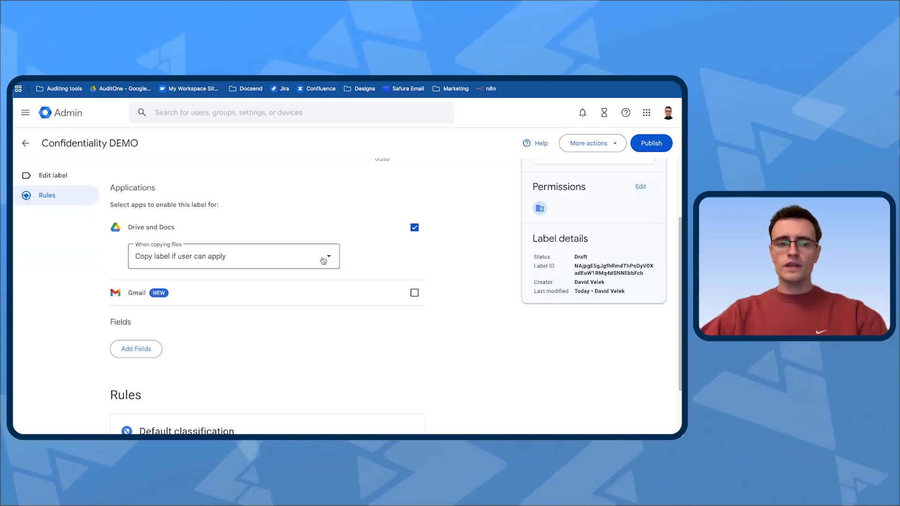
Add one Badge list field to the label, trying Badge option 2 in its preview.
{"action": "scroll", "coordinate": [324, 261], "scroll_direction": "down", "scroll_amount": 2}
{"action": "left_click", "coordinate": [134, 268]}
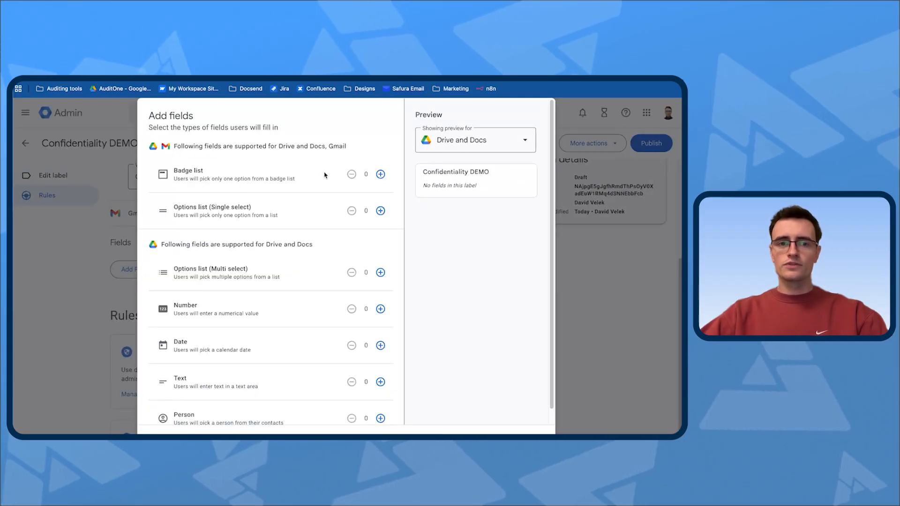
{"action": "left_click", "coordinate": [380, 174]}
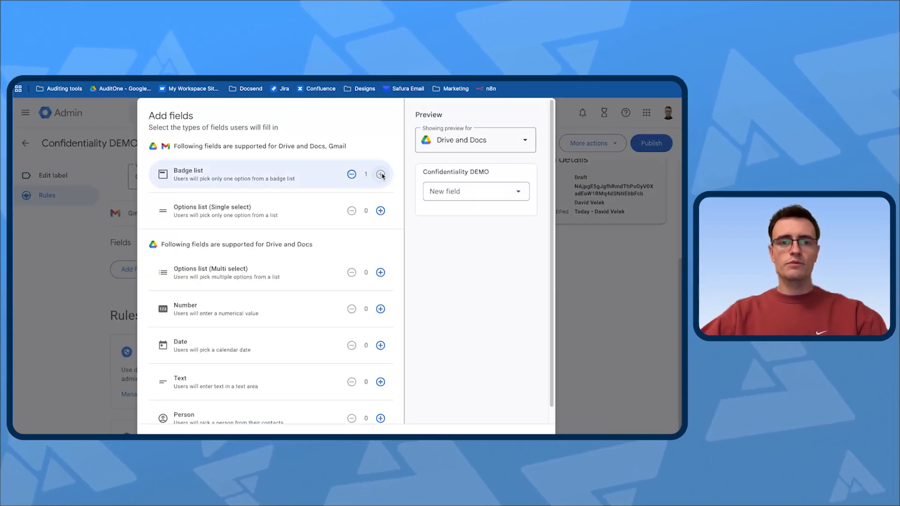
{"action": "left_click", "coordinate": [464, 198]}
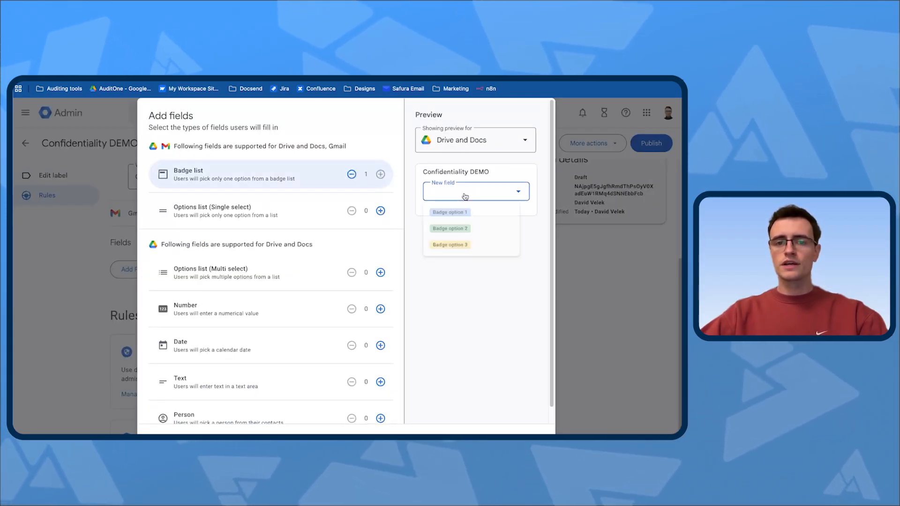
{"action": "left_click", "coordinate": [464, 234]}
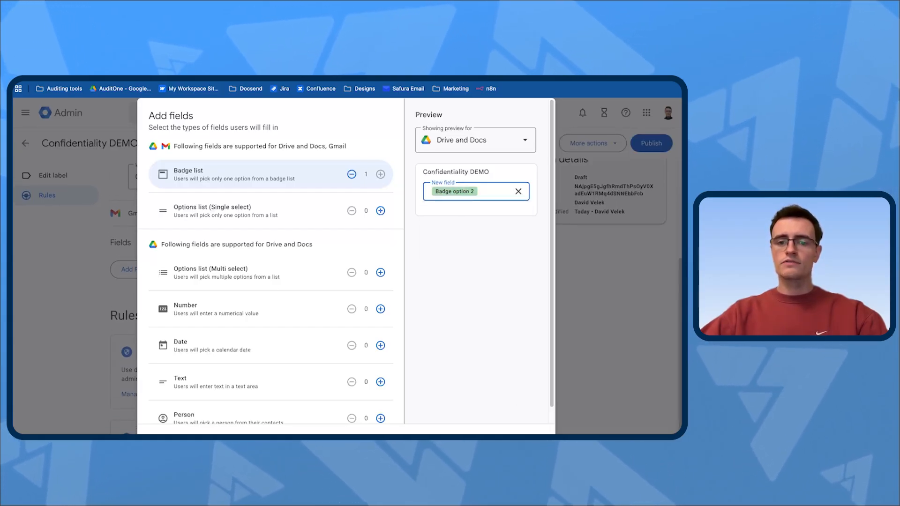
{"action": "left_click", "coordinate": [528, 440]}
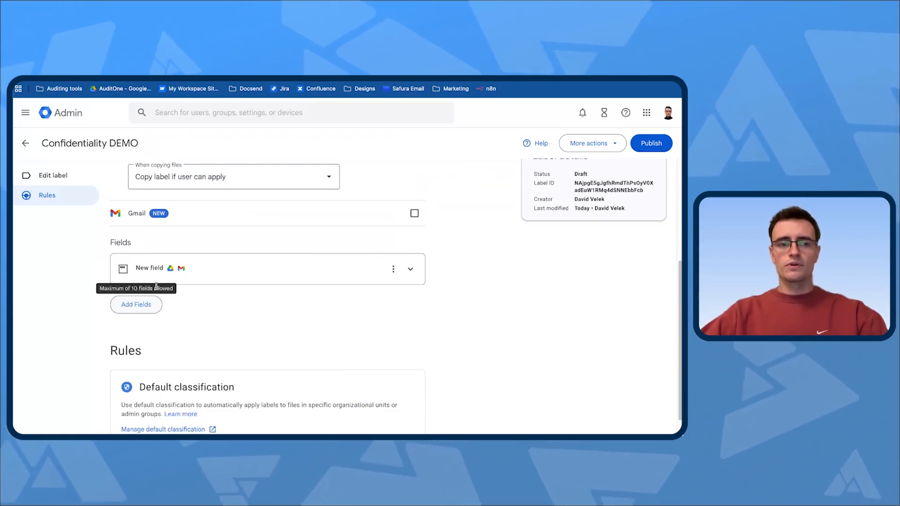
Expand the new badge field and rename its first option "Internal".
{"action": "left_click", "coordinate": [243, 270]}
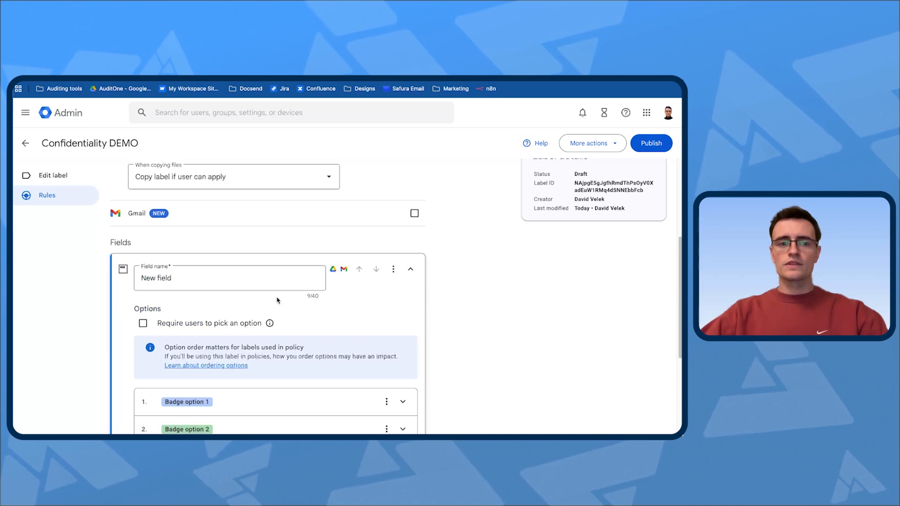
{"action": "scroll", "coordinate": [328, 299], "scroll_direction": "down", "scroll_amount": 5}
{"action": "left_click", "coordinate": [196, 290]}
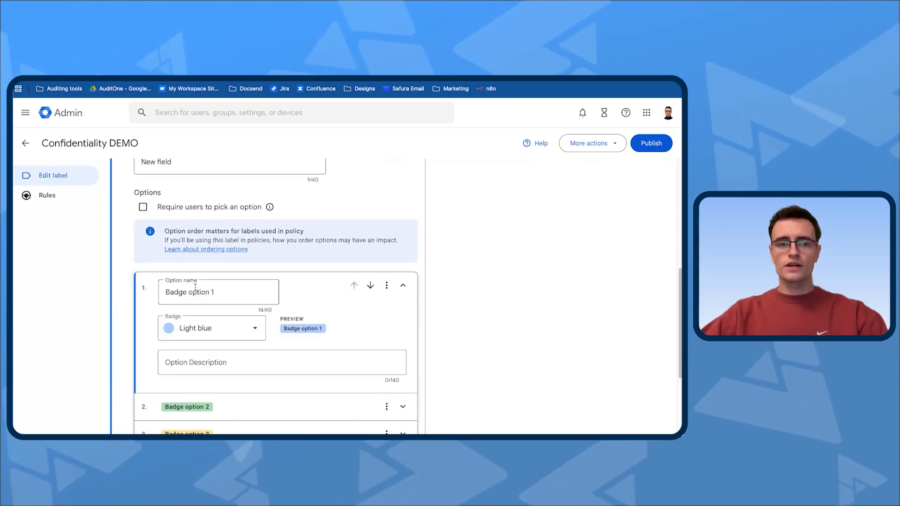
{"action": "triple_click", "coordinate": [220, 293]}
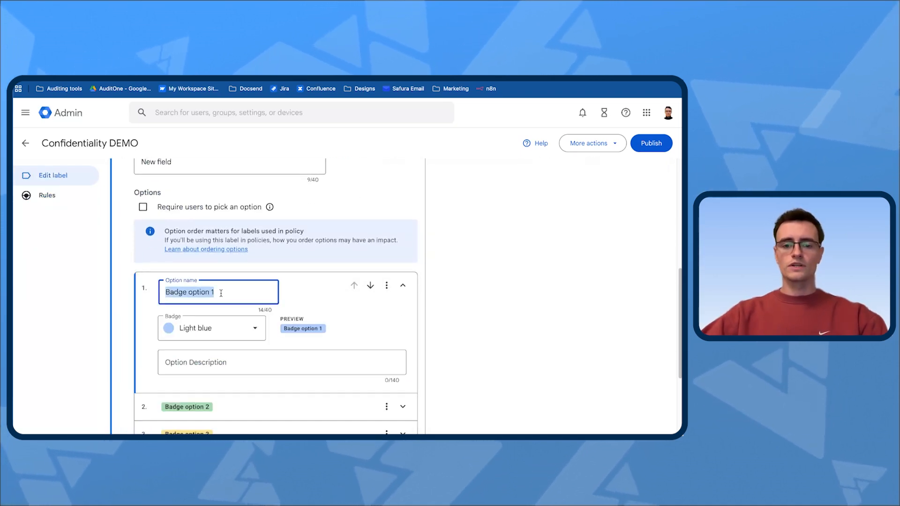
{"action": "type", "text": "Internal"}
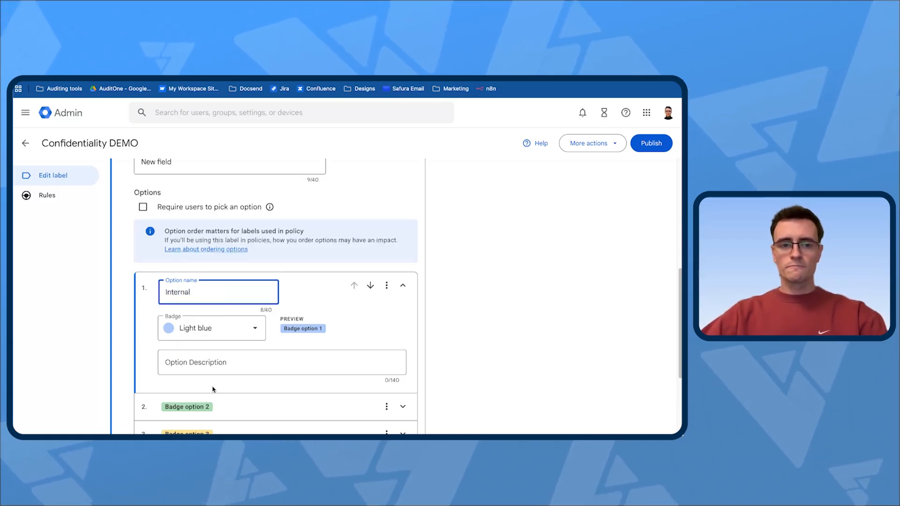
Rename the second badge option "Public".
{"action": "left_click", "coordinate": [261, 406]}
{"action": "triple_click", "coordinate": [208, 320]}
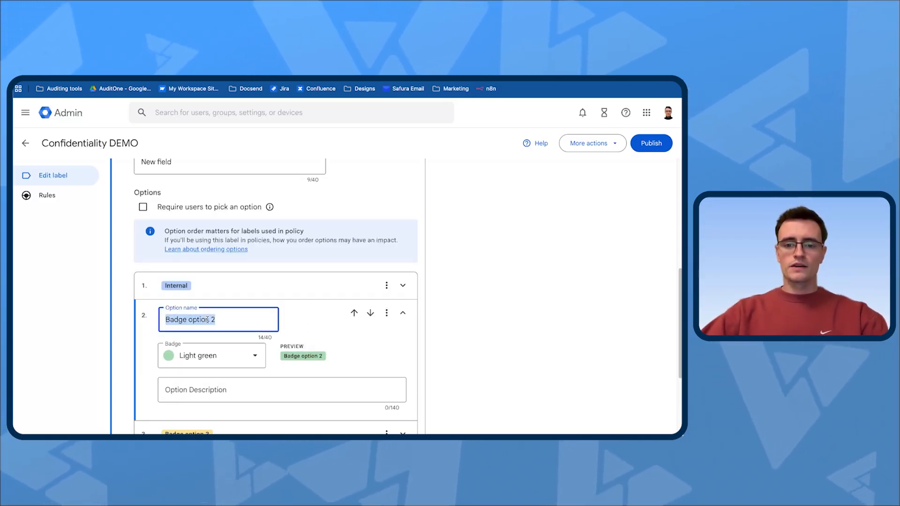
{"action": "type", "text": "Publi"}
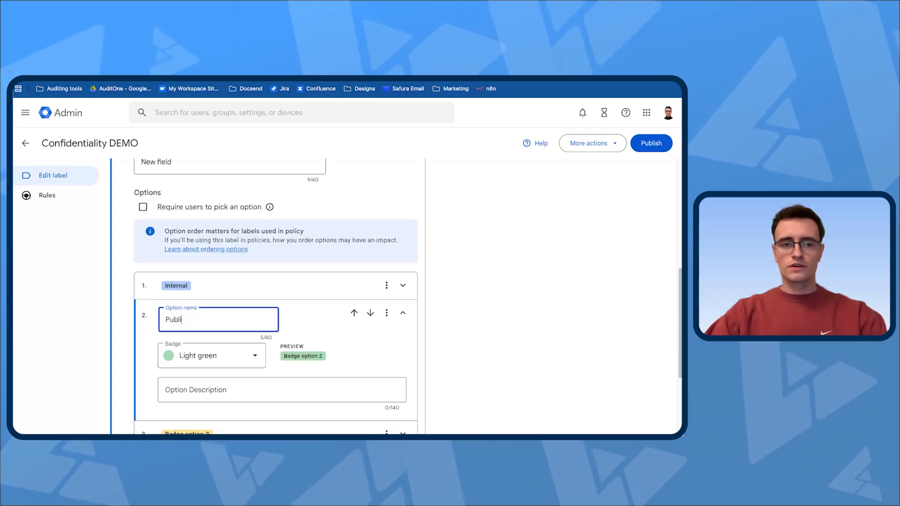
{"action": "type", "text": "c"}
Rename the third badge option "Restricted" and set its badge colour to Dark red.
{"action": "scroll", "coordinate": [305, 317], "scroll_direction": "down", "scroll_amount": 3}
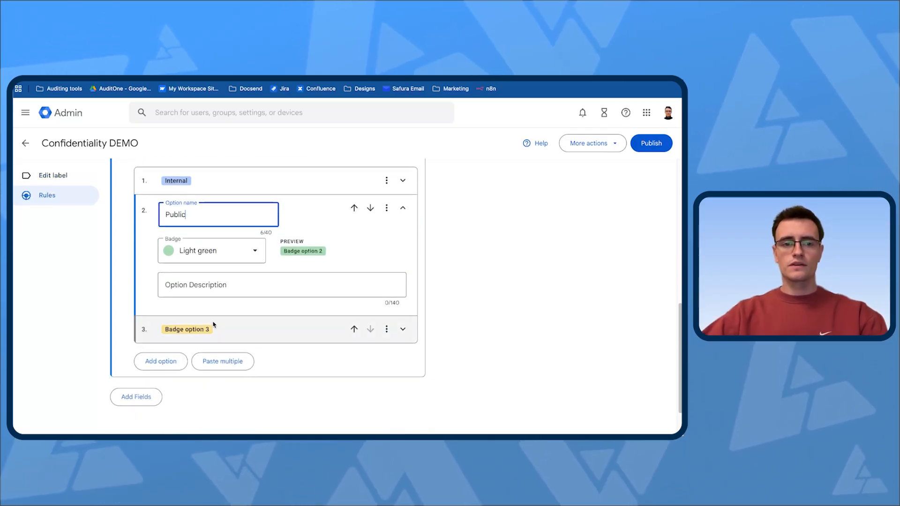
{"action": "left_click", "coordinate": [215, 324]}
{"action": "double_click", "coordinate": [175, 241]}
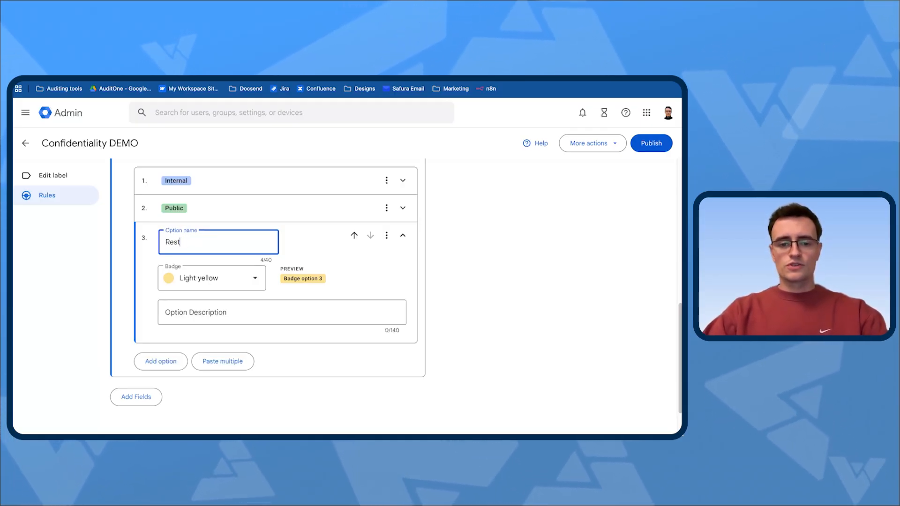
{"action": "type", "text": "Restricted"}
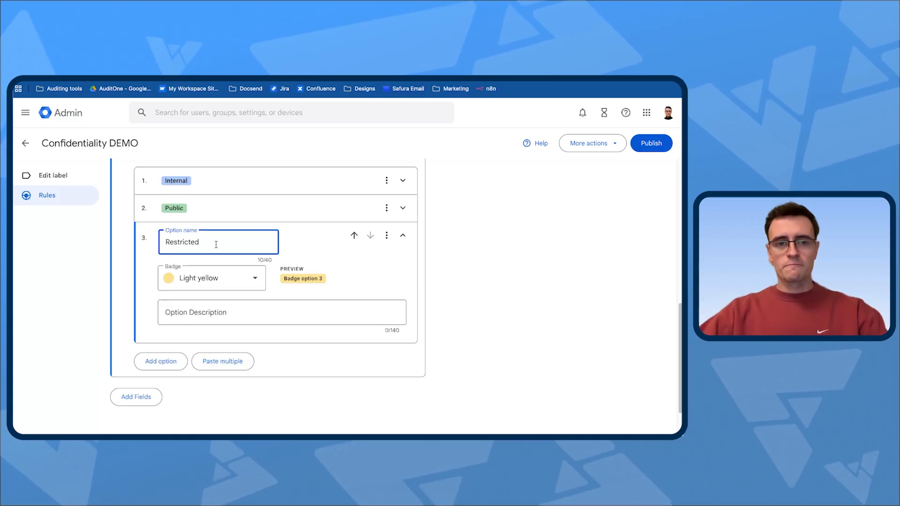
{"action": "left_click", "coordinate": [216, 277]}
{"action": "left_click", "coordinate": [254, 348]}
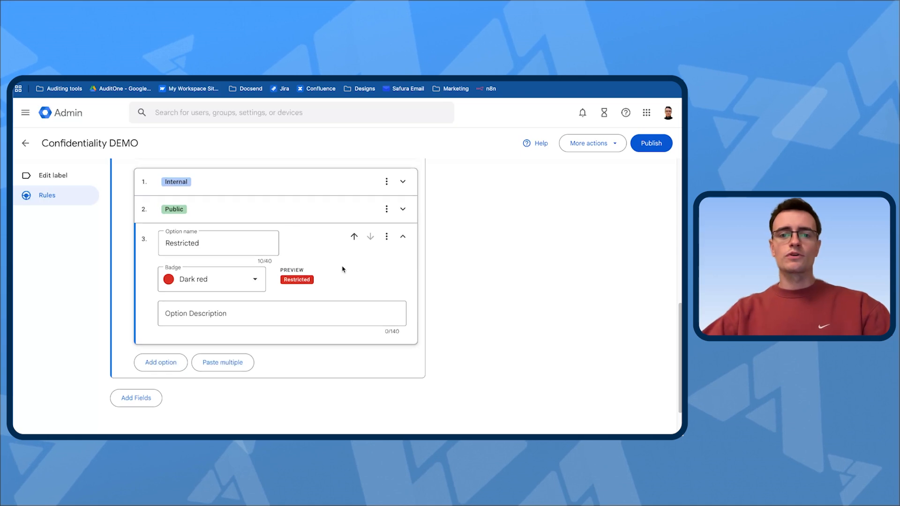
Require users to pick an option in the badge field.
{"action": "scroll", "coordinate": [351, 279], "scroll_direction": "up", "scroll_amount": 1}
{"action": "scroll", "coordinate": [358, 267], "scroll_direction": "up", "scroll_amount": 3}
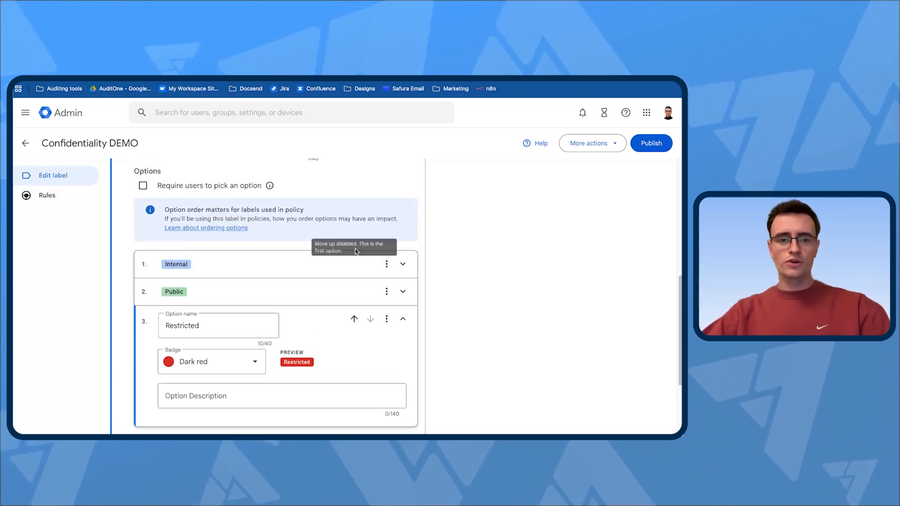
{"action": "scroll", "coordinate": [283, 308], "scroll_direction": "down", "scroll_amount": 3}
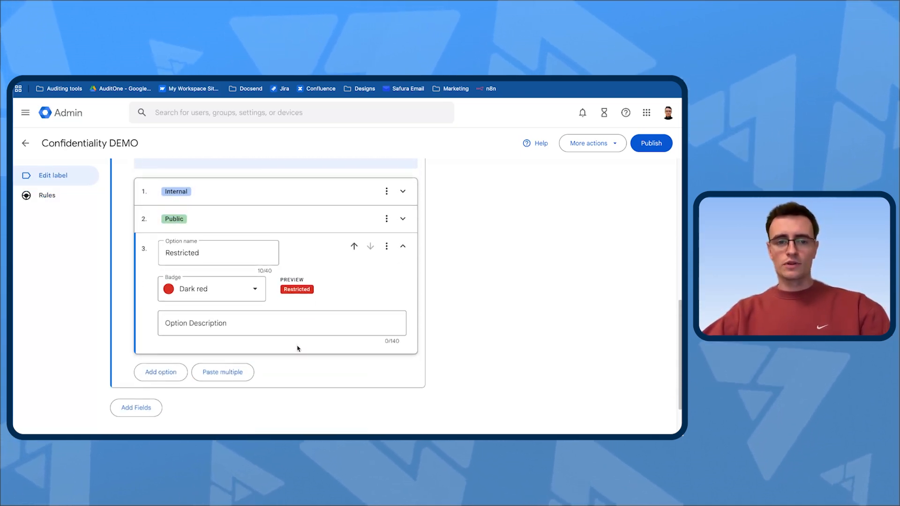
{"action": "scroll", "coordinate": [370, 269], "scroll_direction": "up", "scroll_amount": 6}
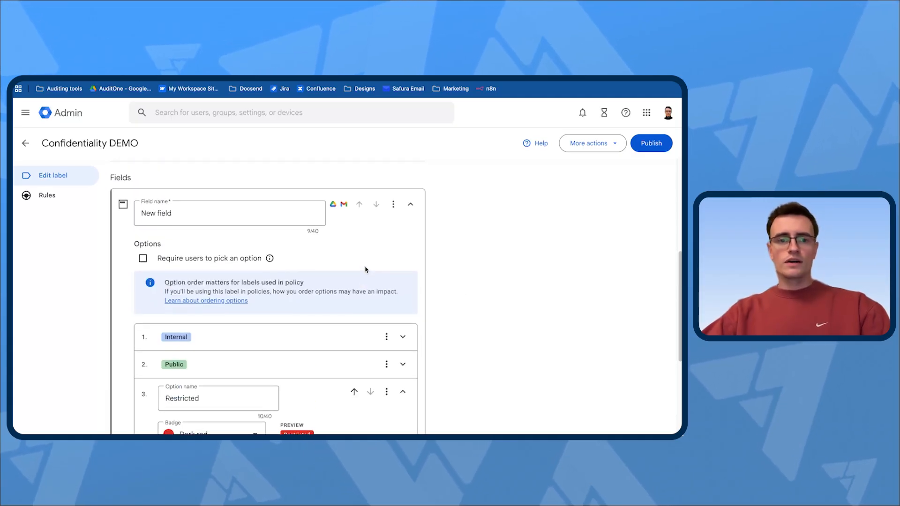
{"action": "left_click", "coordinate": [187, 260]}
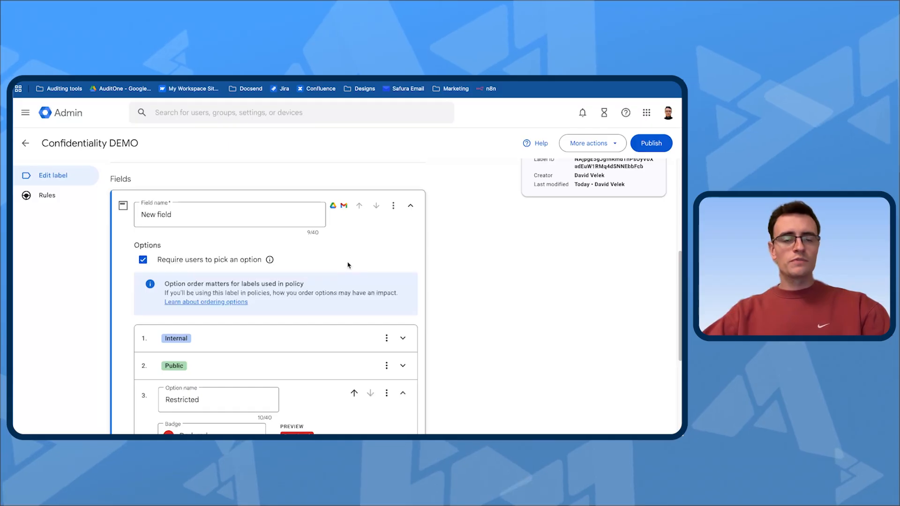
Rename the badge field "Confidentiality DEMO LABEL".
{"action": "scroll", "coordinate": [349, 265], "scroll_direction": "up", "scroll_amount": 2}
{"action": "left_click", "coordinate": [219, 260]}
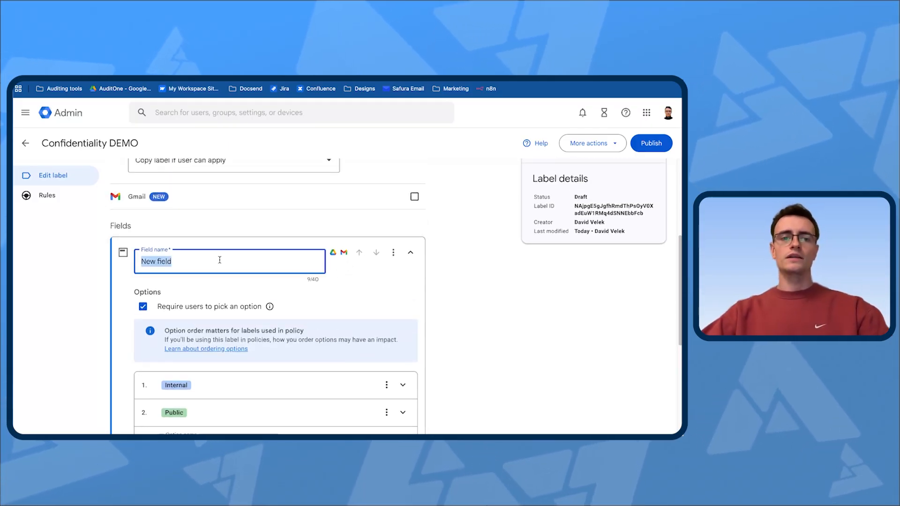
{"action": "type", "text": "Confidentiali"}
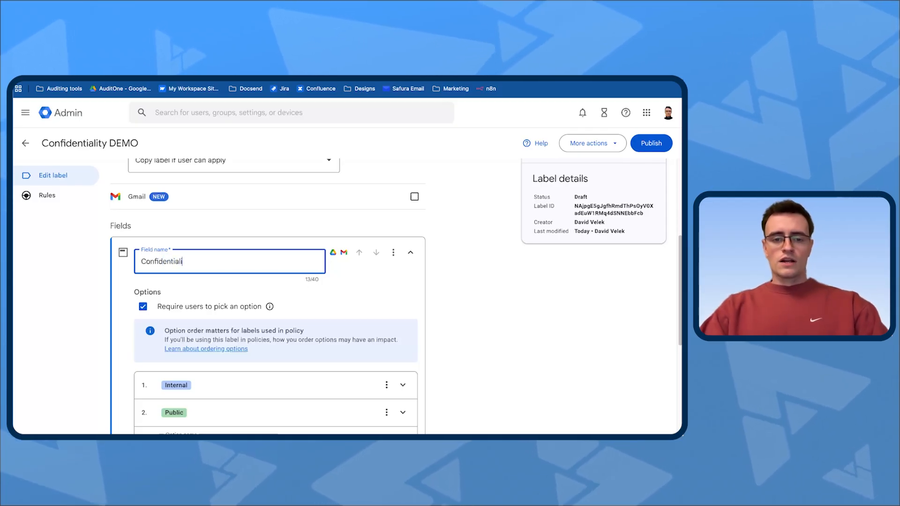
{"action": "type", "text": "ty DEMO LABEL"}
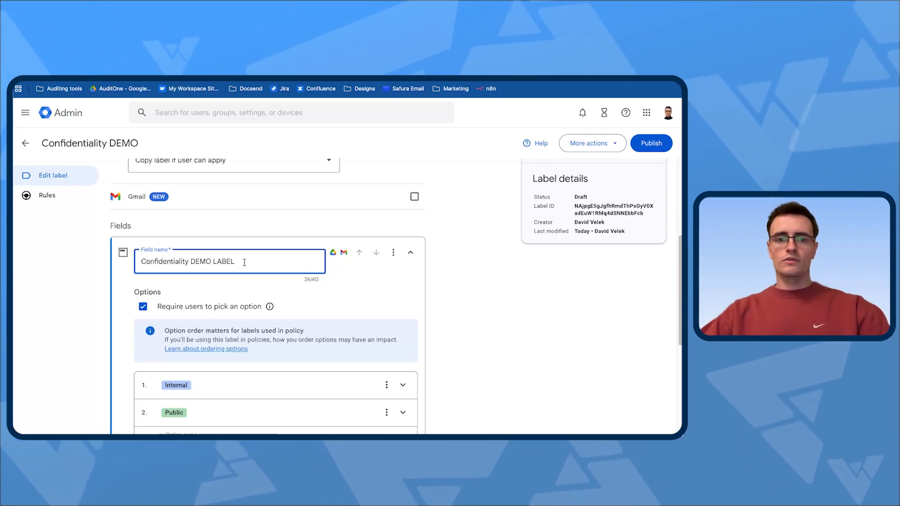
{"action": "left_click", "coordinate": [304, 226]}
Review the Confidentiality DEMO label's badge options, enabled applications and rules sections.
{"action": "scroll", "coordinate": [302, 230], "scroll_direction": "down", "scroll_amount": 1}
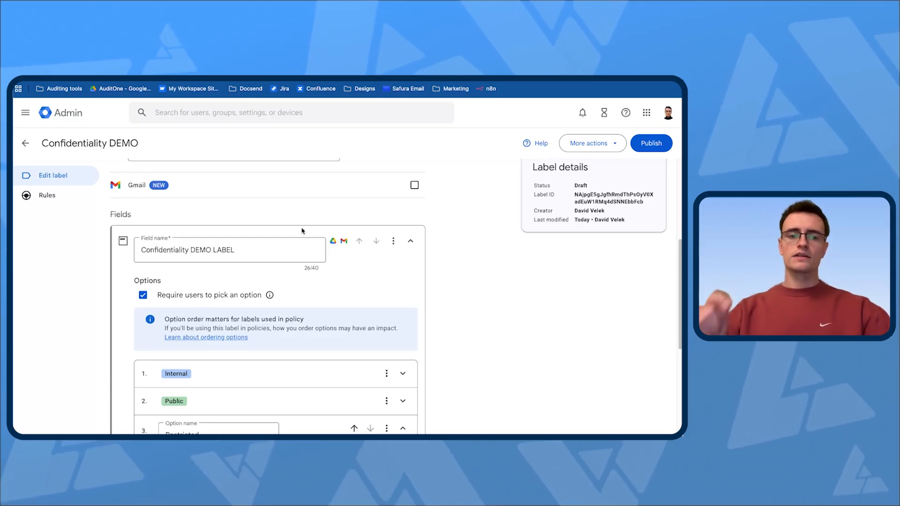
{"action": "scroll", "coordinate": [322, 206], "scroll_direction": "down", "scroll_amount": 1}
{"action": "scroll", "coordinate": [340, 278], "scroll_direction": "down", "scroll_amount": 4}
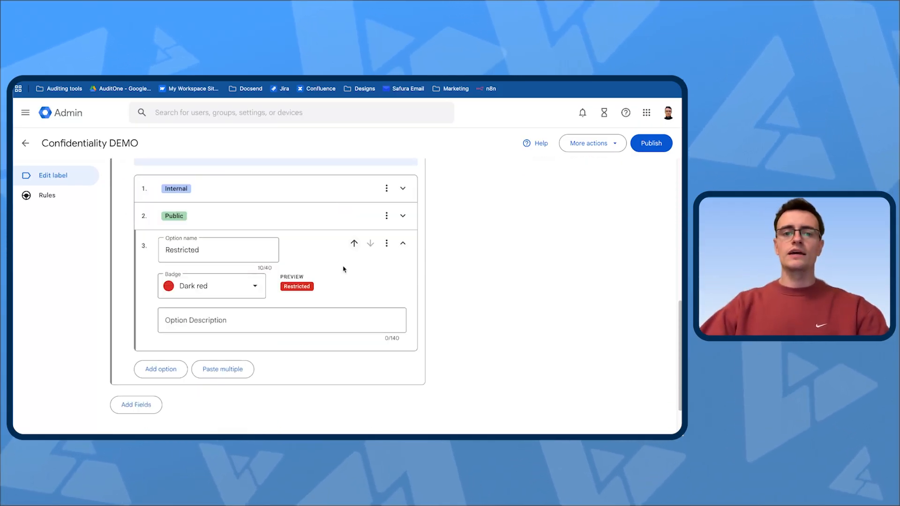
{"action": "scroll", "coordinate": [341, 278], "scroll_direction": "down", "scroll_amount": 3}
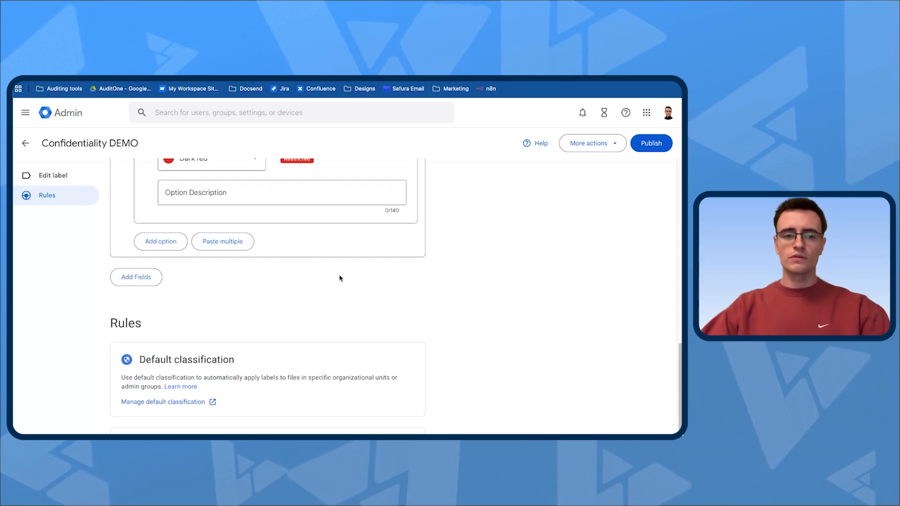
{"action": "scroll", "coordinate": [340, 278], "scroll_direction": "up", "scroll_amount": 5}
{"action": "scroll", "coordinate": [407, 293], "scroll_direction": "down", "scroll_amount": 1}
{"action": "scroll", "coordinate": [413, 296], "scroll_direction": "down", "scroll_amount": 1}
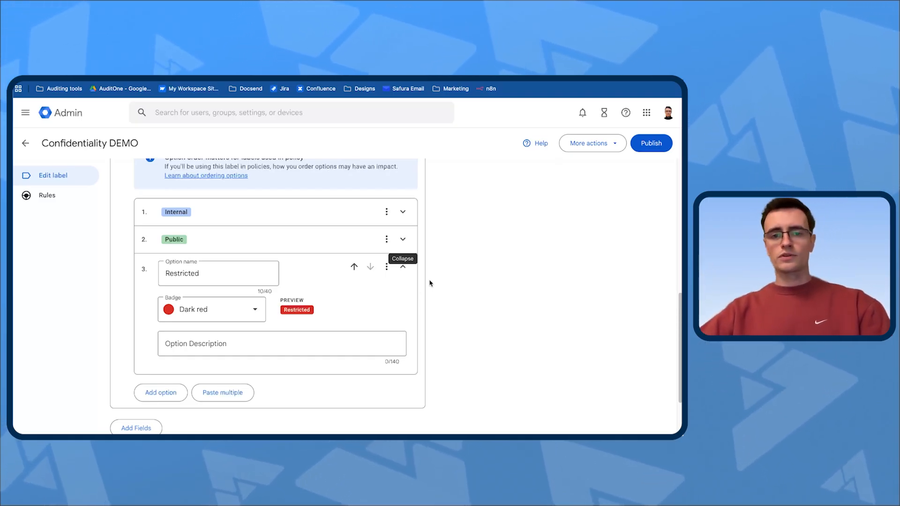
{"action": "scroll", "coordinate": [513, 293], "scroll_direction": "up", "scroll_amount": 10}
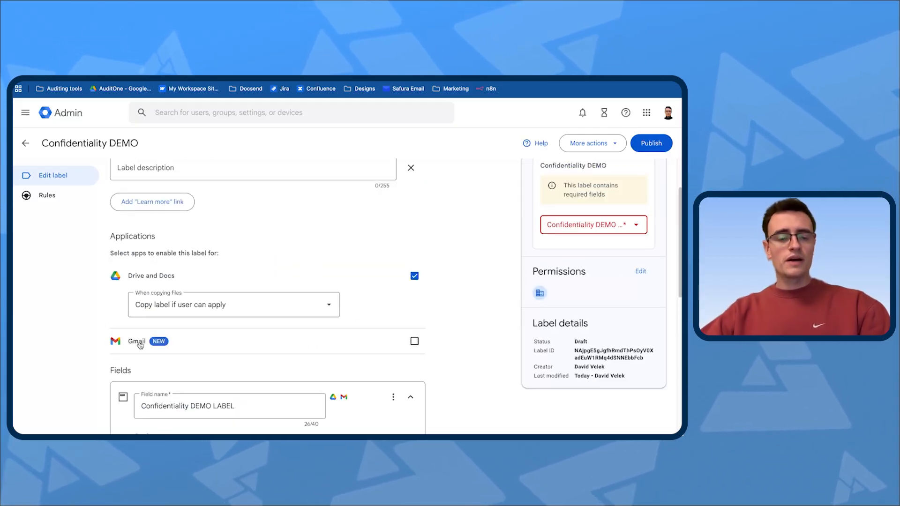
{"action": "scroll", "coordinate": [464, 275], "scroll_direction": "up", "scroll_amount": 2}
{"action": "scroll", "coordinate": [465, 274], "scroll_direction": "down", "scroll_amount": 15}
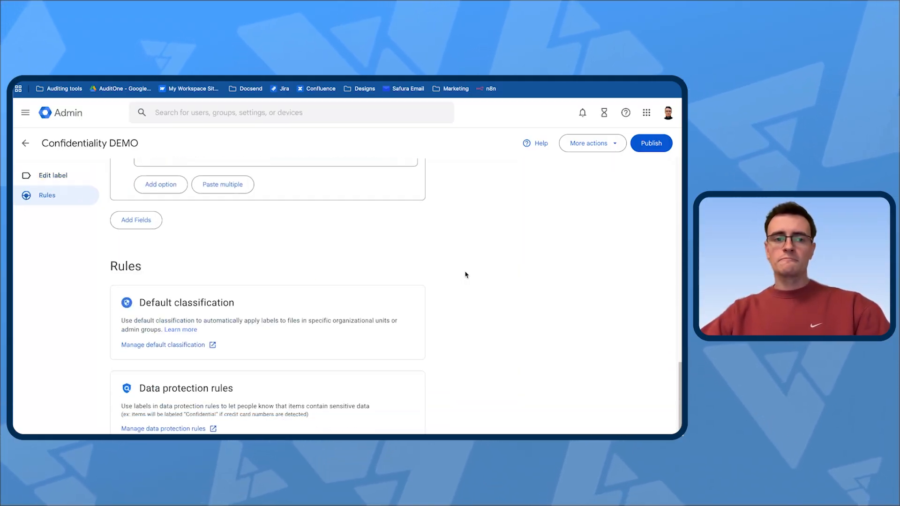
{"action": "scroll", "coordinate": [465, 275], "scroll_direction": "up", "scroll_amount": 5}
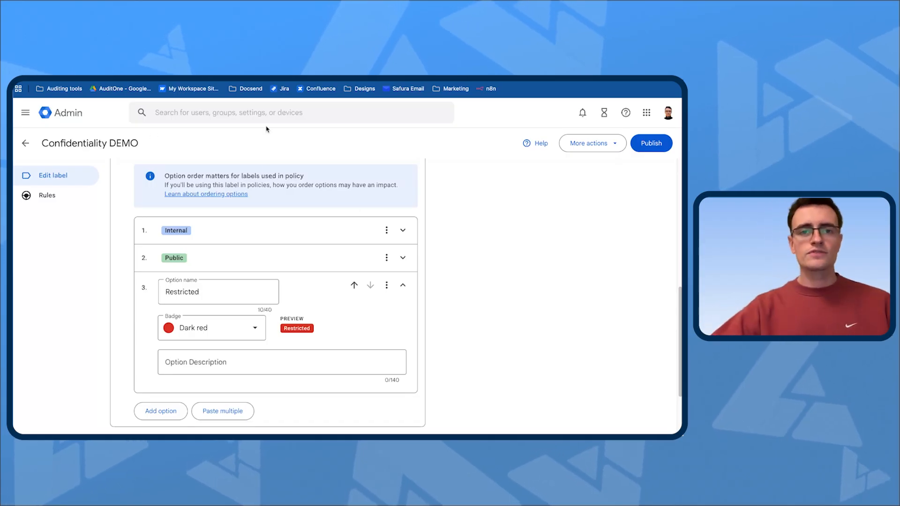
Return to the classification labels list and delete the draft Confidentiality DEMO label.
{"action": "left_click", "coordinate": [21, 149]}
{"action": "left_click", "coordinate": [663, 281]}
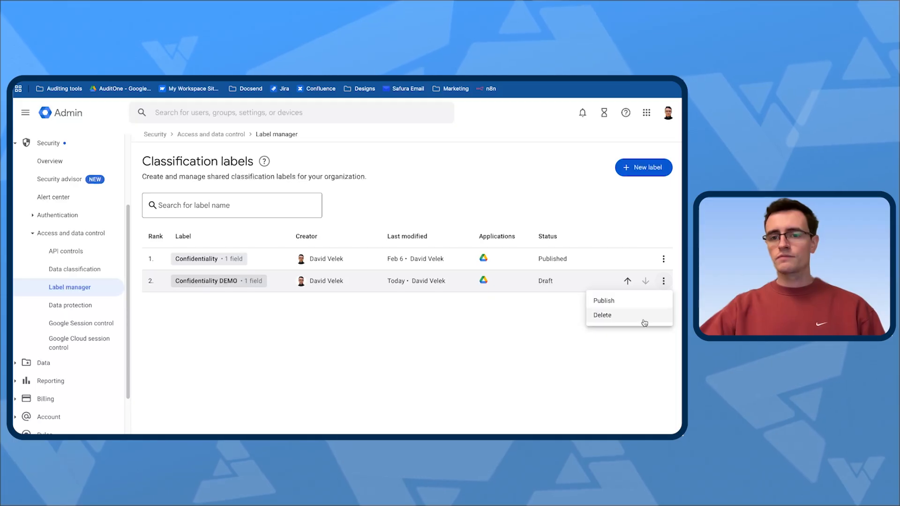
{"action": "left_click", "coordinate": [649, 313]}
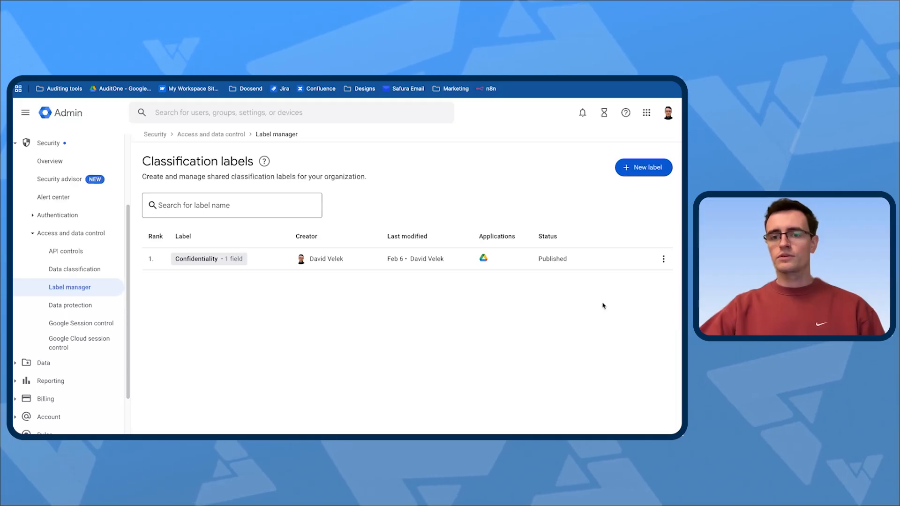
Open the published Confidentiality label and review its settings, applications, fields and rules.
{"action": "left_click", "coordinate": [203, 259]}
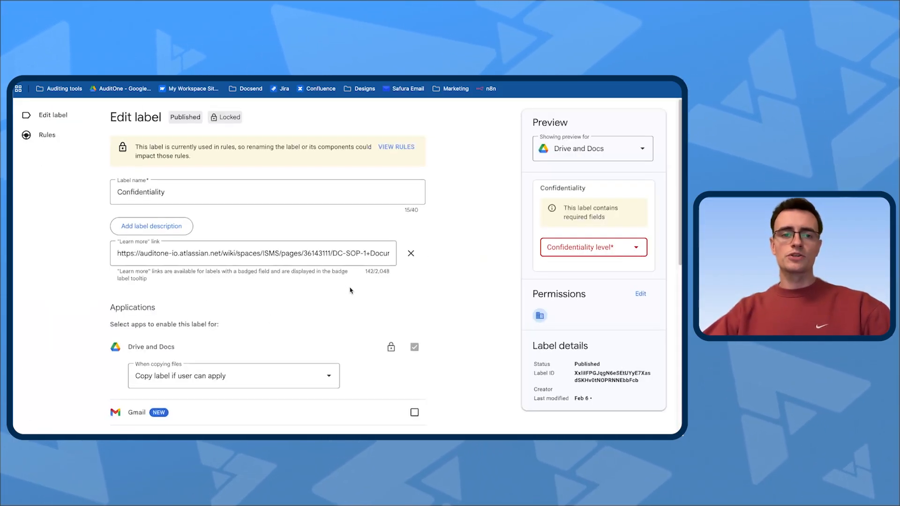
{"action": "scroll", "coordinate": [349, 292], "scroll_direction": "down", "scroll_amount": 5}
{"action": "scroll", "coordinate": [436, 267], "scroll_direction": "up", "scroll_amount": 6}
{"action": "scroll", "coordinate": [447, 265], "scroll_direction": "down", "scroll_amount": 1}
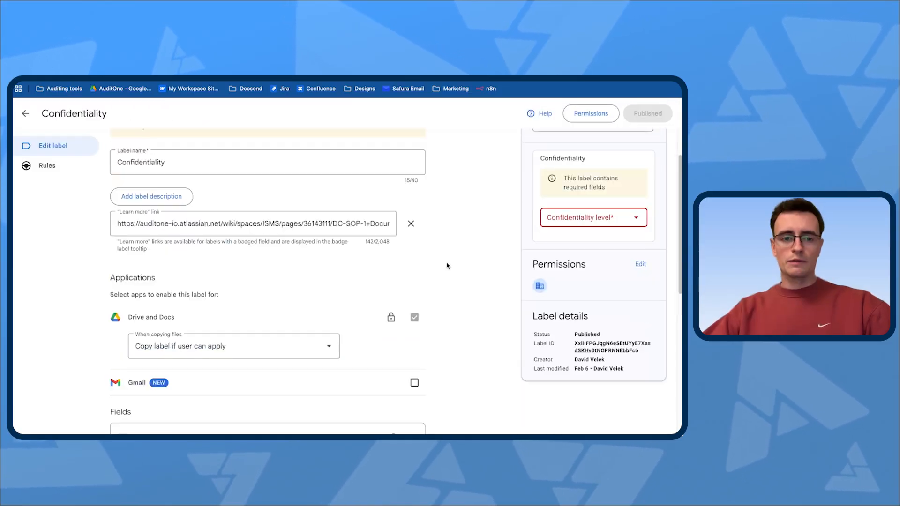
{"action": "scroll", "coordinate": [461, 265], "scroll_direction": "down", "scroll_amount": 2}
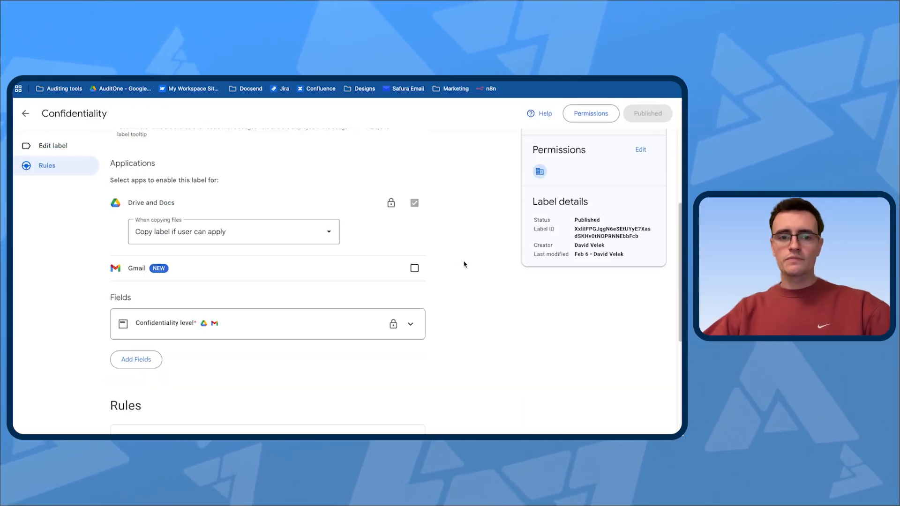
{"action": "scroll", "coordinate": [464, 264], "scroll_direction": "down", "scroll_amount": 4}
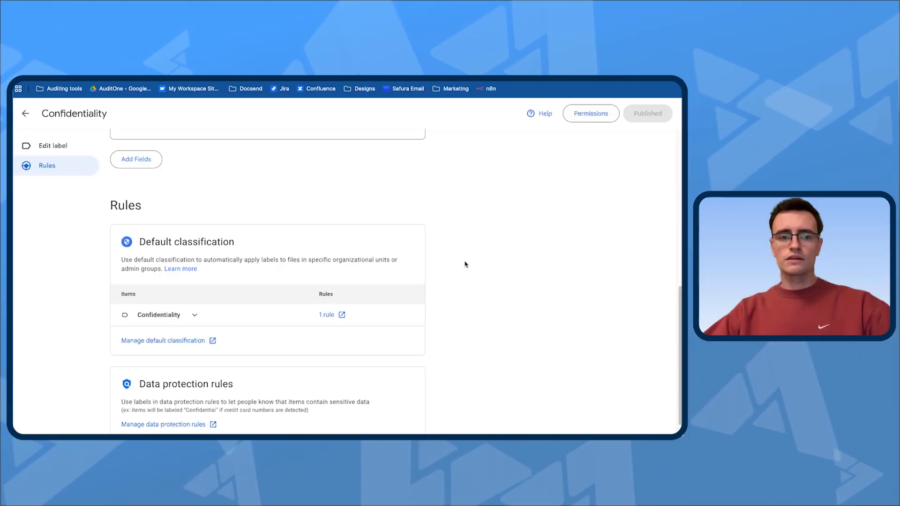
Open the default classification rule linked to the Confidentiality label to view its Drive and Docs settings.
{"action": "left_click", "coordinate": [334, 322]}
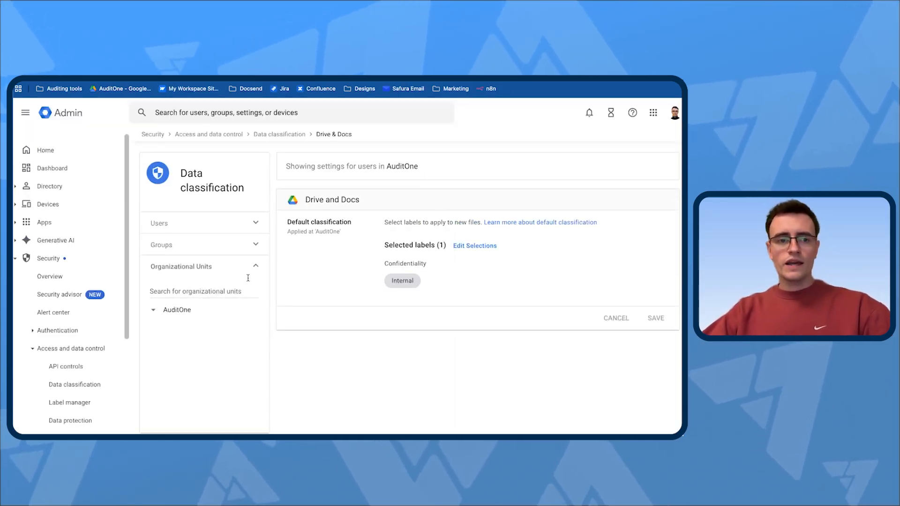
{"action": "scroll", "coordinate": [61, 258], "scroll_direction": "down", "scroll_amount": 5}
{"action": "scroll", "coordinate": [71, 318], "scroll_direction": "up", "scroll_amount": 3}
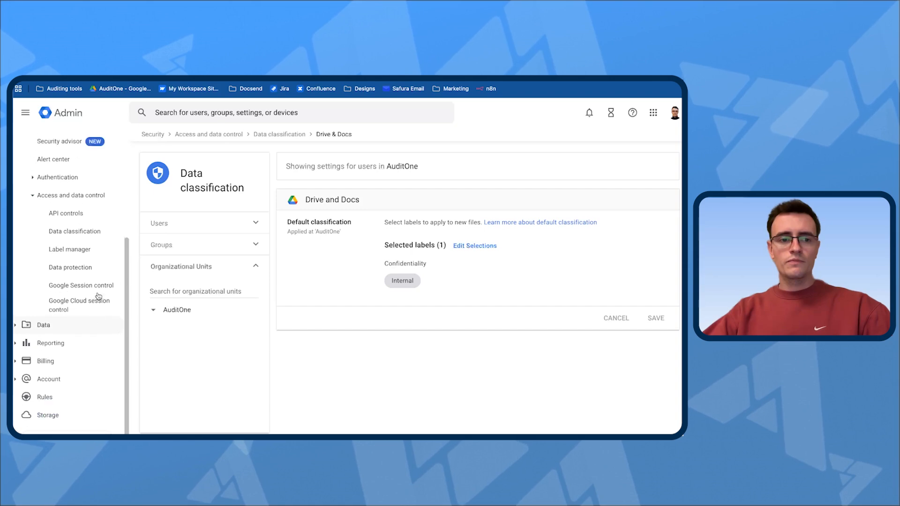